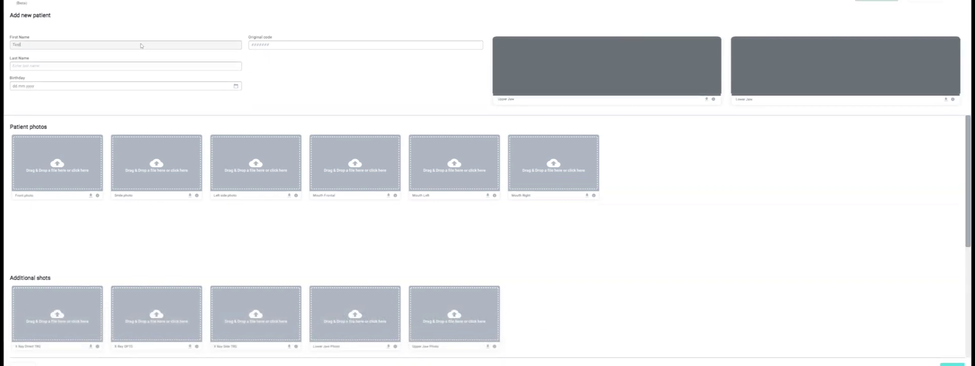
Fill in the new patient's first name and begin the last name entry.
{"action": "left_click", "coordinate": [274, 46]}
{"action": "type", "text": "Test"}
{"action": "left_click", "coordinate": [131, 66]}
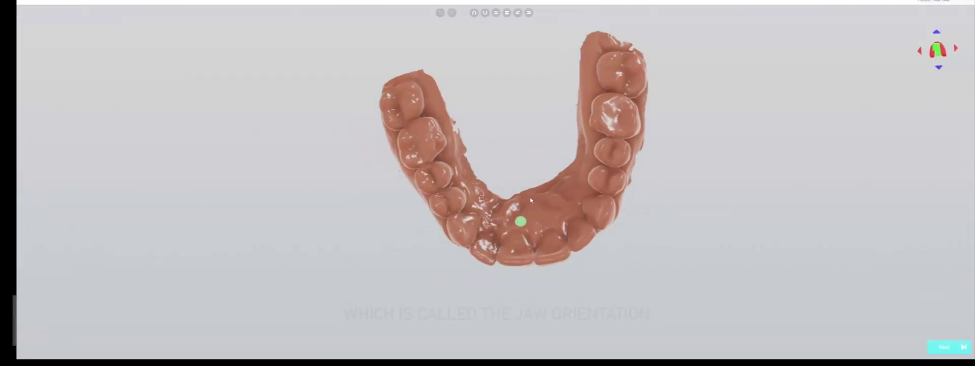
Check the orientation of the imported jaw scans from the occlusal and front views.
{"action": "middle_click_drag", "start_coordinate": [516, 197], "coordinate": [508, 208]}
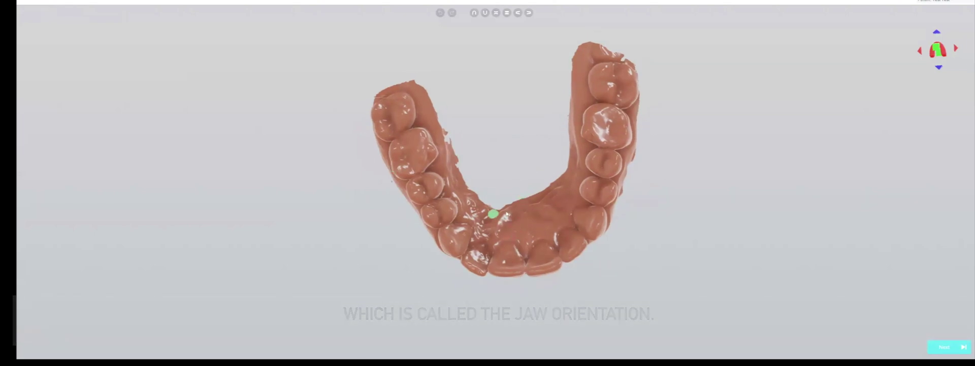
{"action": "right_click_drag", "start_coordinate": [502, 220], "coordinate": [530, 201]}
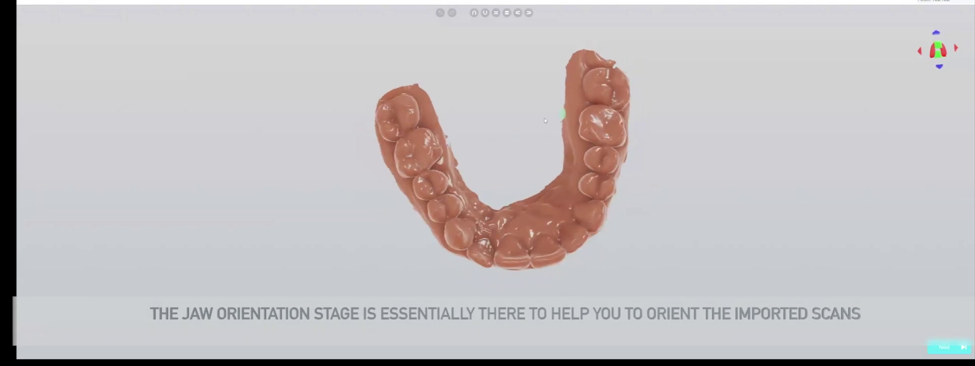
{"action": "right_click_drag", "start_coordinate": [545, 120], "coordinate": [562, 107]}
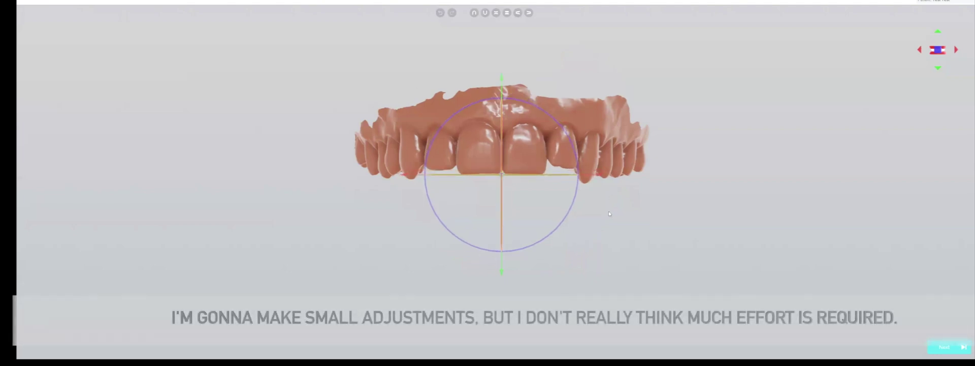
{"action": "left_click", "coordinate": [937, 69]}
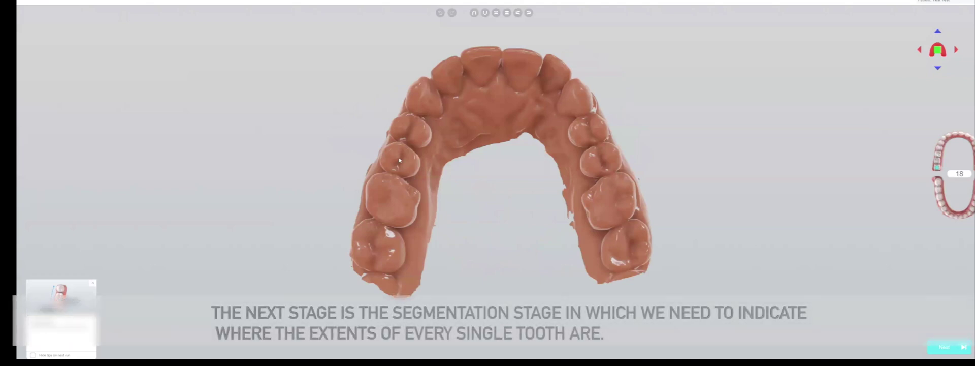
Mark the tooth extents along the first half of the upper arch, starting at tooth 17 and ending at the midline.
{"action": "middle_click_drag", "start_coordinate": [457, 161], "coordinate": [451, 164]}
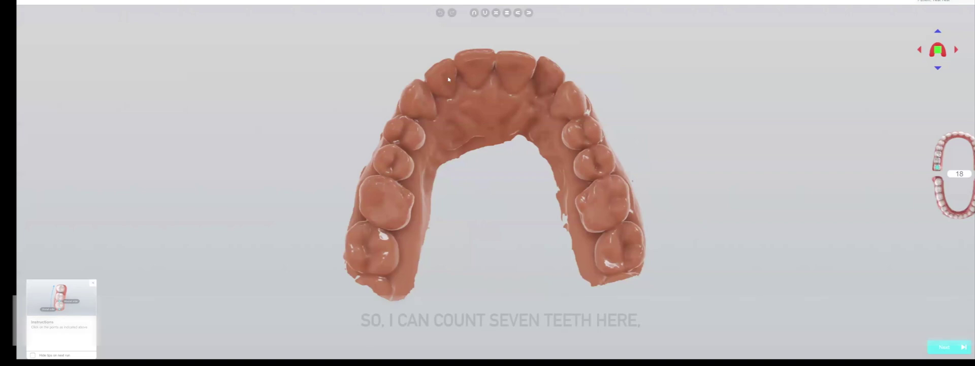
{"action": "left_click", "coordinate": [938, 159]}
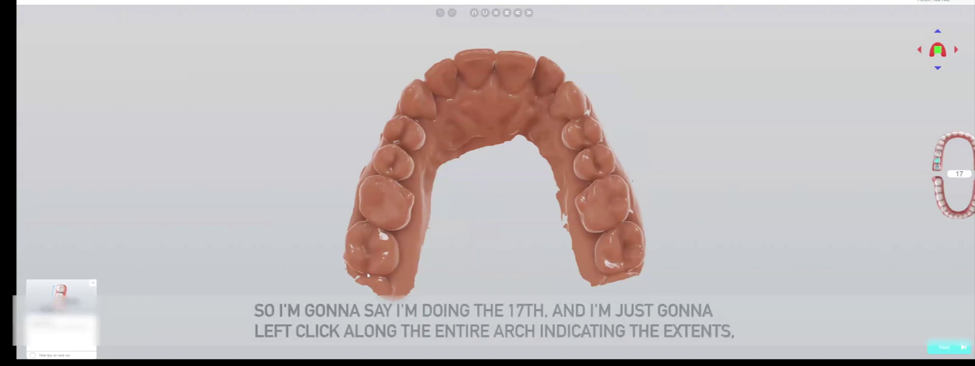
{"action": "left_click", "coordinate": [373, 228]}
{"action": "left_click", "coordinate": [385, 180]}
{"action": "left_click", "coordinate": [425, 77]}
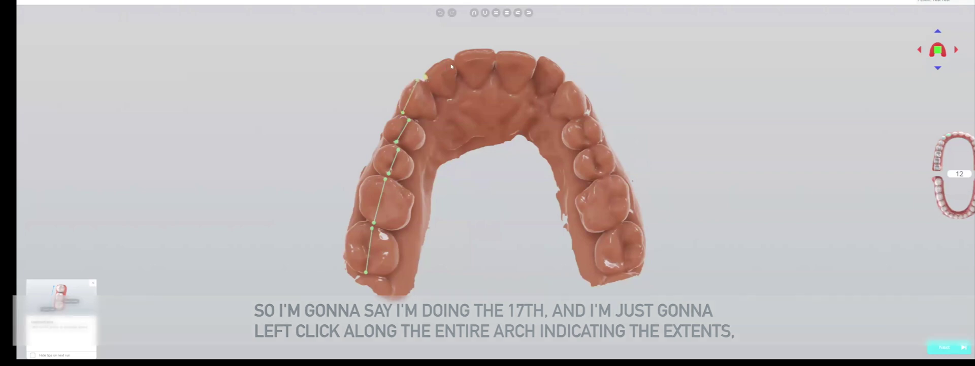
{"action": "left_click", "coordinate": [495, 53]}
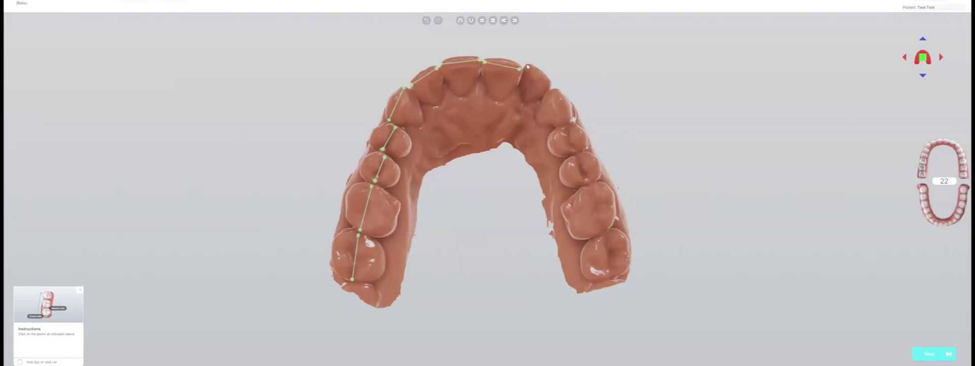
Mark the tooth extents on the other half of the upper arch, through to the last molar, tooth 27.
{"action": "left_click", "coordinate": [565, 128]}
{"action": "left_click", "coordinate": [575, 152]}
{"action": "left_click", "coordinate": [577, 156]}
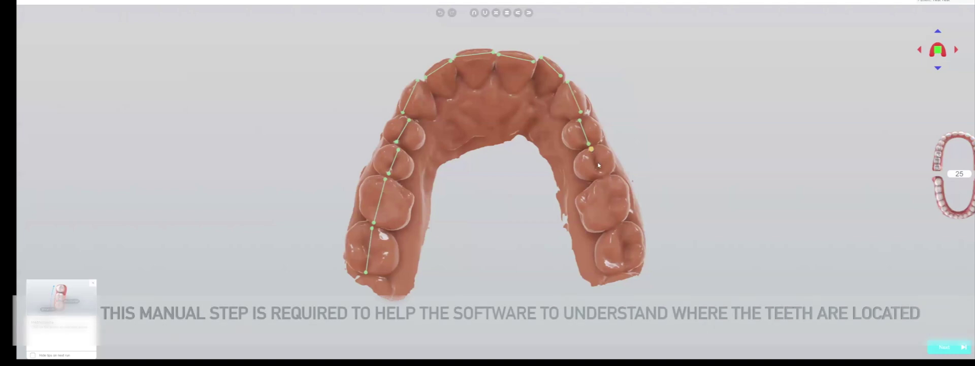
{"action": "left_click", "coordinate": [588, 182]}
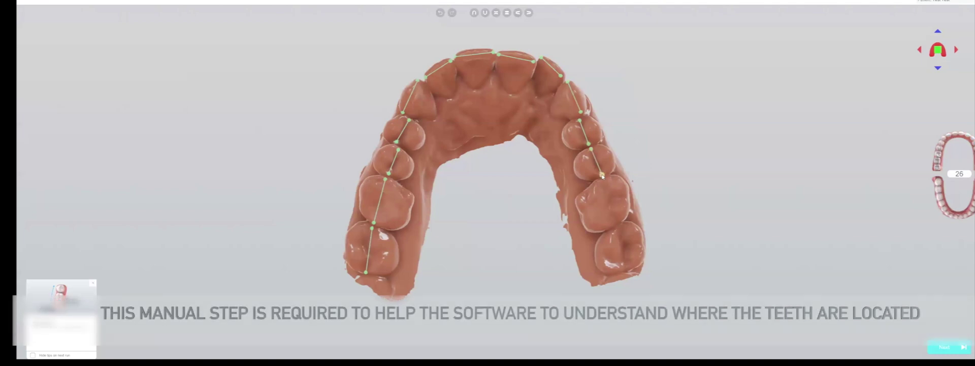
{"action": "left_click", "coordinate": [621, 229]}
{"action": "left_click", "coordinate": [629, 266]}
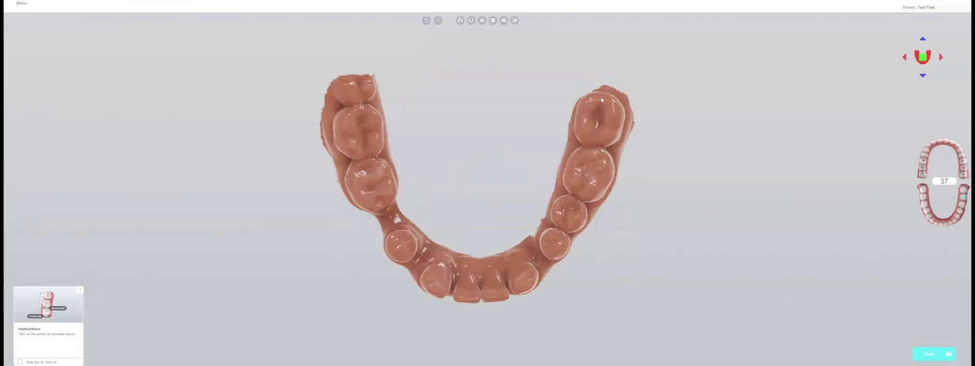
Mark the extents of lower teeth 37 to 34, skip missing tooth 33, and start marking tooth 32.
{"action": "left_click", "coordinate": [602, 97]}
{"action": "left_click", "coordinate": [595, 142]}
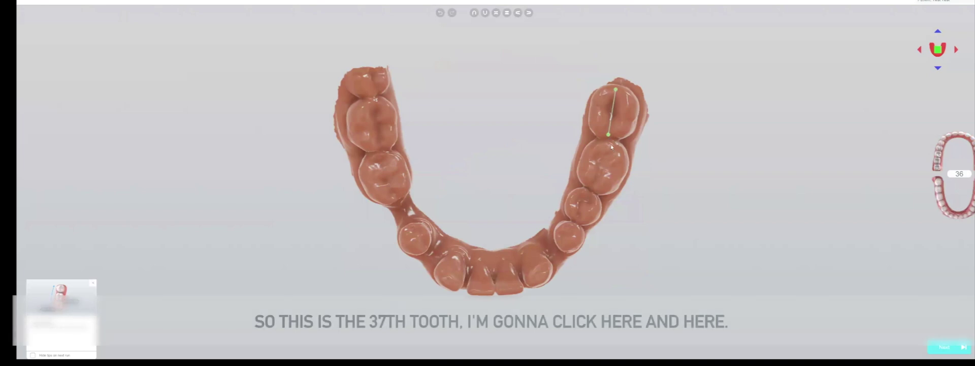
{"action": "left_click", "coordinate": [576, 217]}
{"action": "left_click", "coordinate": [575, 225]}
{"action": "left_click", "coordinate": [564, 247]}
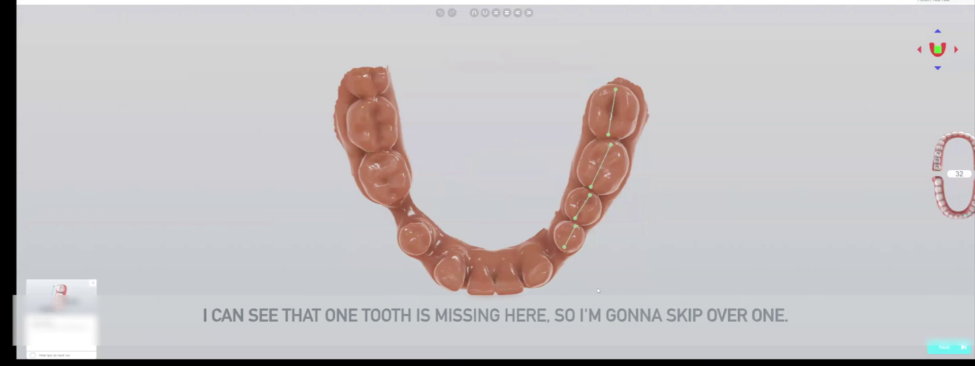
{"action": "left_click", "coordinate": [550, 264]}
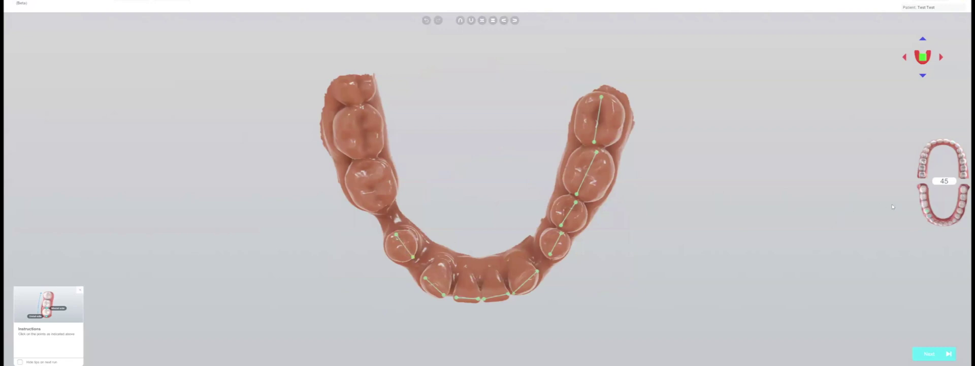
Mark the extents of lower molars 46 and 47.
{"action": "left_click", "coordinate": [386, 204]}
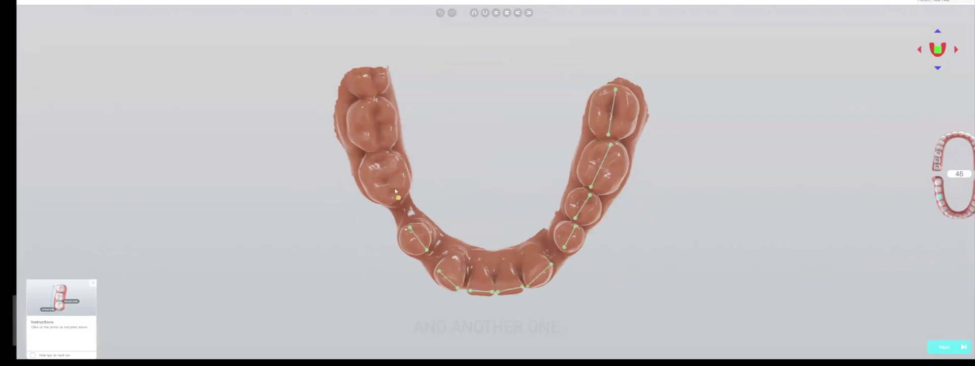
{"action": "left_click", "coordinate": [367, 162]}
{"action": "left_click", "coordinate": [363, 115]}
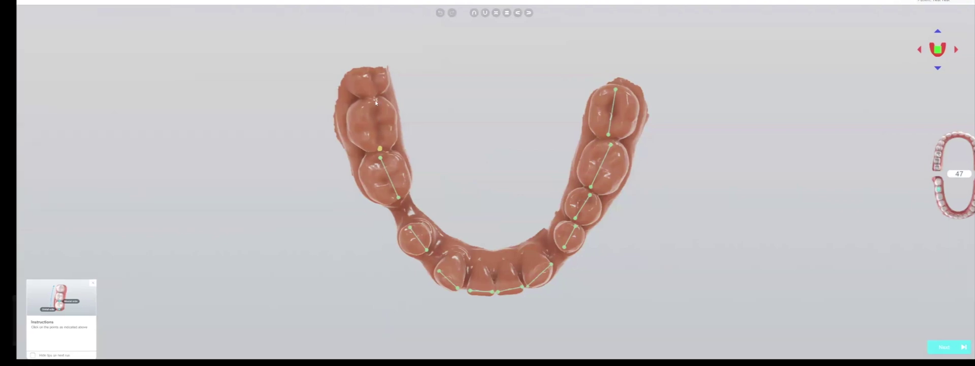
Correct the misplaced extent points of lower tooth 32 so they span its biting edge.
{"action": "right_click_drag", "start_coordinate": [496, 277], "coordinate": [495, 244]}
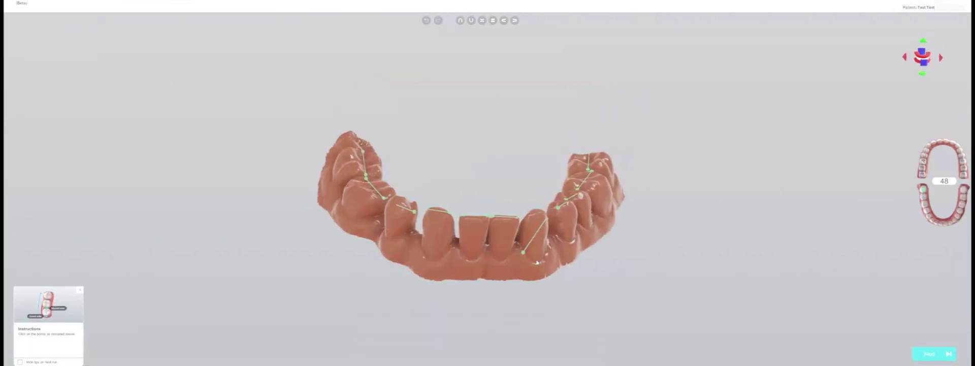
{"action": "right_click_drag", "start_coordinate": [474, 290], "coordinate": [492, 257]}
{"action": "right_click_drag", "start_coordinate": [682, 241], "coordinate": [689, 241]}
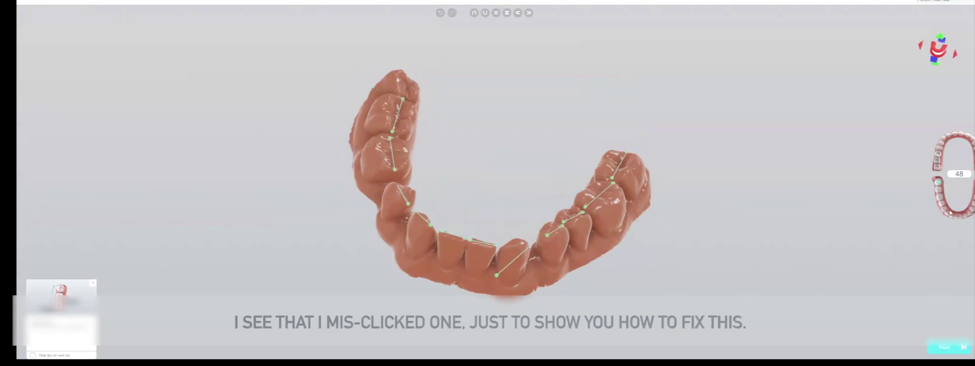
{"action": "left_click", "coordinate": [966, 215]}
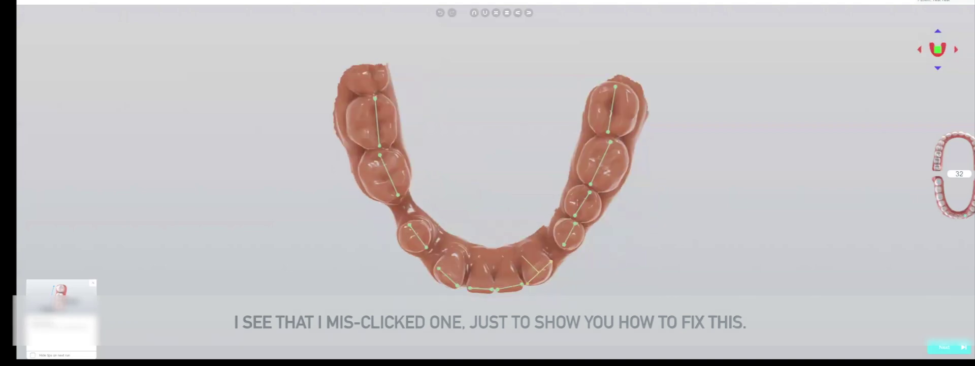
{"action": "right_click_drag", "start_coordinate": [550, 267], "coordinate": [541, 245]}
{"action": "right_click_drag", "start_coordinate": [538, 268], "coordinate": [534, 251]}
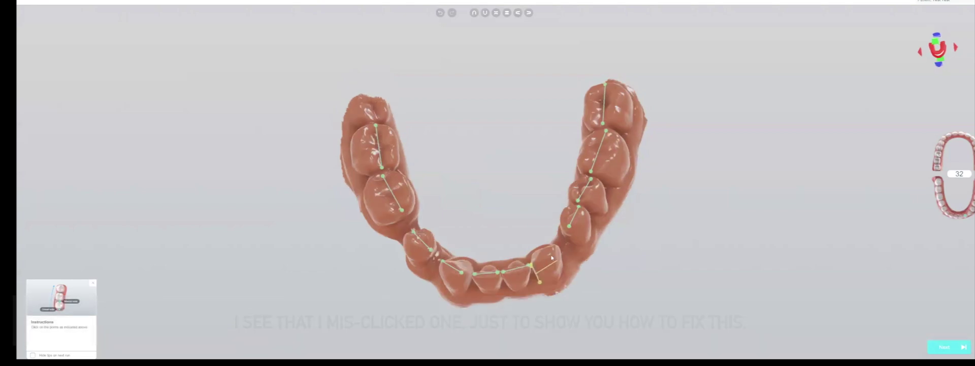
{"action": "left_click", "coordinate": [530, 265]}
{"action": "left_click", "coordinate": [543, 256]}
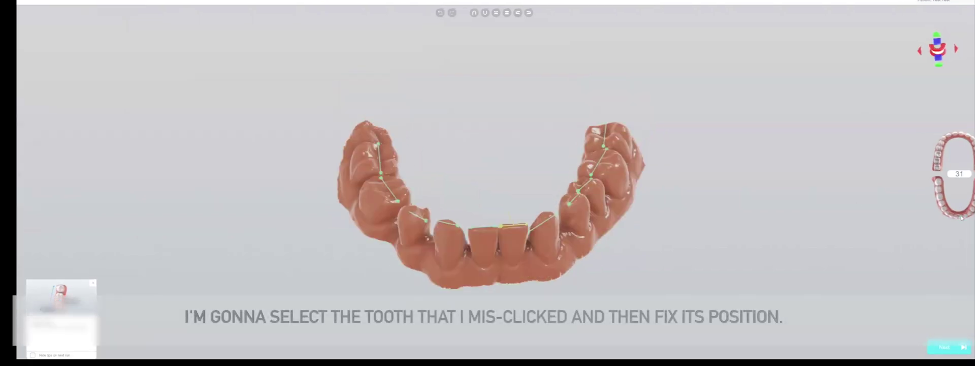
{"action": "right_click_drag", "start_coordinate": [547, 237], "coordinate": [508, 201]}
{"action": "right_click_drag", "start_coordinate": [524, 161], "coordinate": [446, 167]}
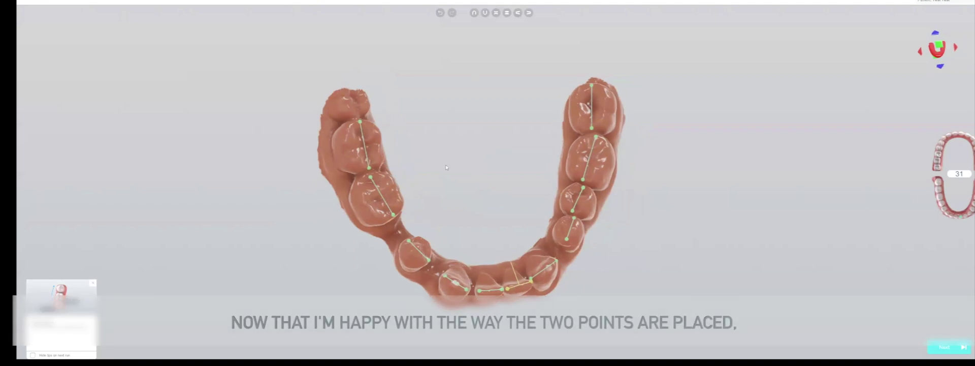
{"action": "right_click_drag", "start_coordinate": [487, 183], "coordinate": [525, 167]}
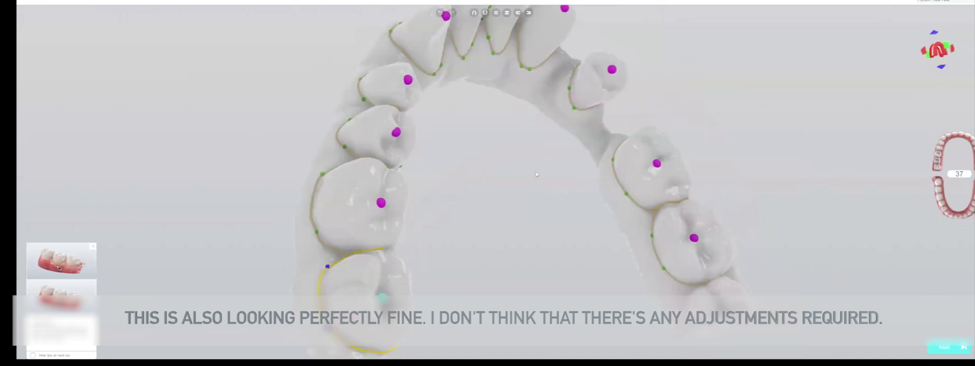
Examine the lower teeth's gum-line contours and the segmented upper and lower teeth from the side and front.
{"action": "right_click_drag", "start_coordinate": [536, 174], "coordinate": [646, 115]}
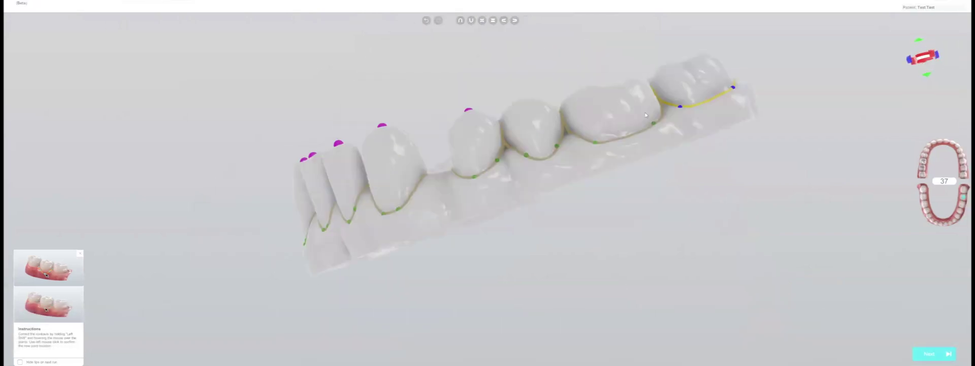
{"action": "left_click_drag", "start_coordinate": [646, 115], "coordinate": [789, 270]}
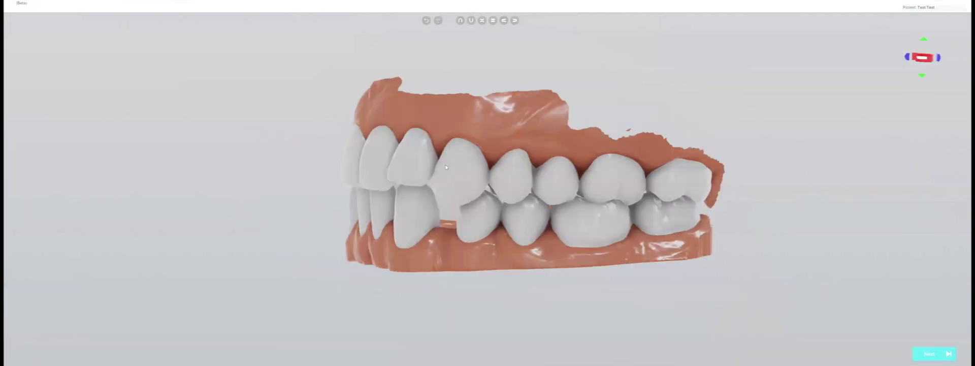
{"action": "left_click_drag", "start_coordinate": [445, 167], "coordinate": [622, 183]}
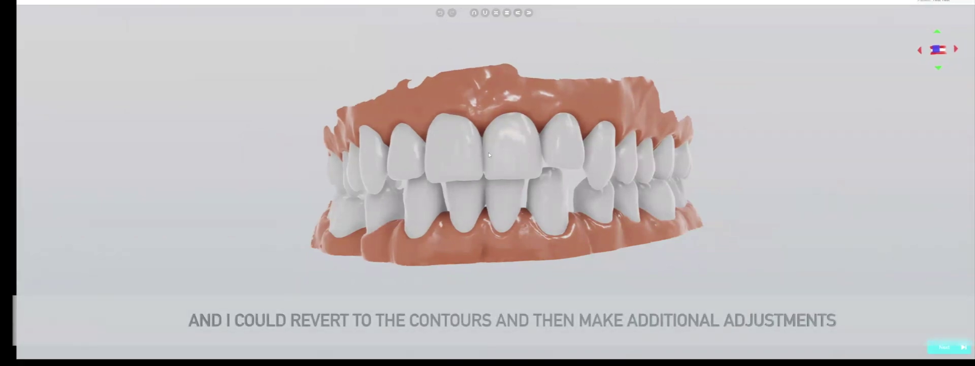
{"action": "left_click_drag", "start_coordinate": [554, 152], "coordinate": [582, 168]}
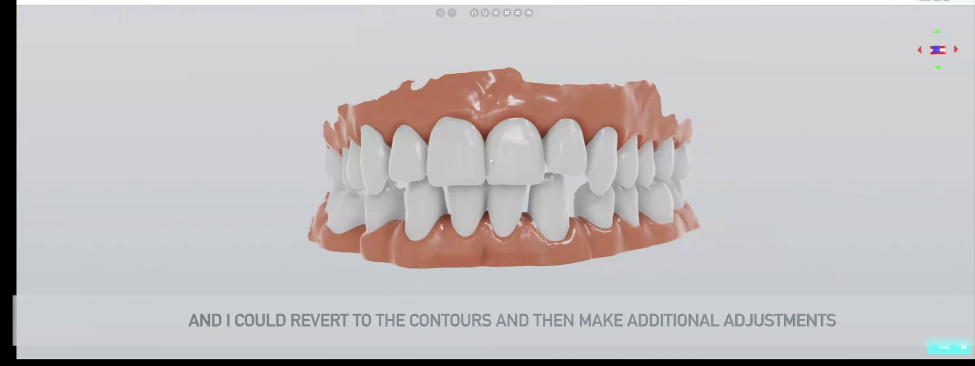
{"action": "left_click_drag", "start_coordinate": [491, 161], "coordinate": [544, 127]}
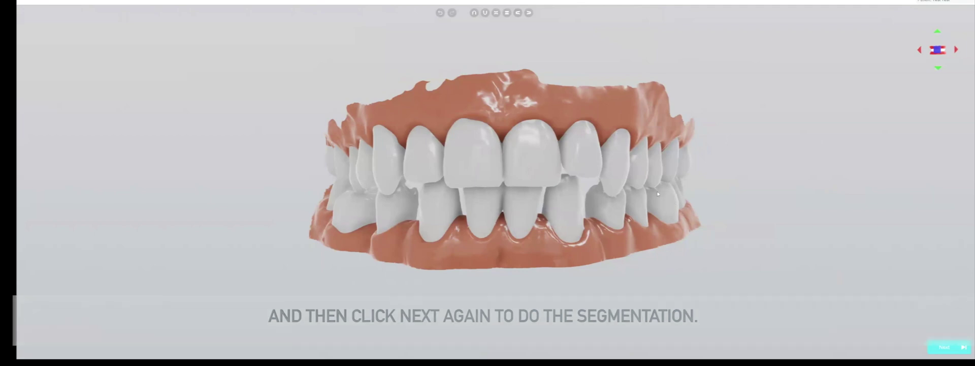
{"action": "left_click_drag", "start_coordinate": [658, 194], "coordinate": [633, 188]}
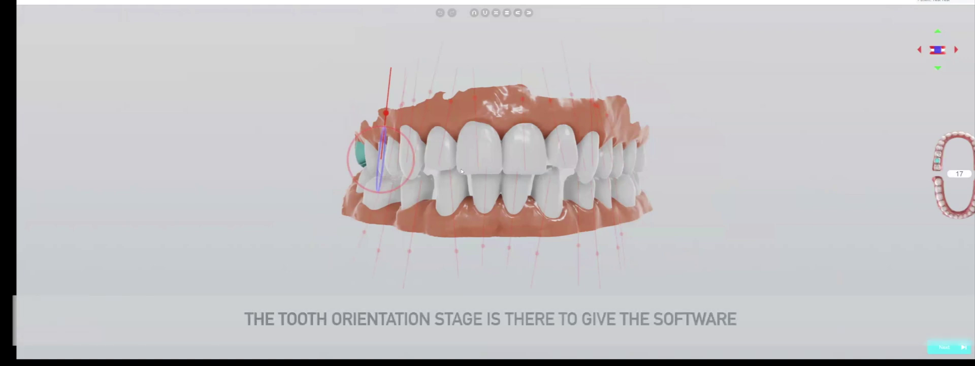
Examine the long axes of the upper and lower teeth from the front and both sides.
{"action": "right_click_drag", "start_coordinate": [507, 167], "coordinate": [517, 156]}
{"action": "scroll", "coordinate": [516, 154], "scroll_direction": "up", "scroll_amount": 2}
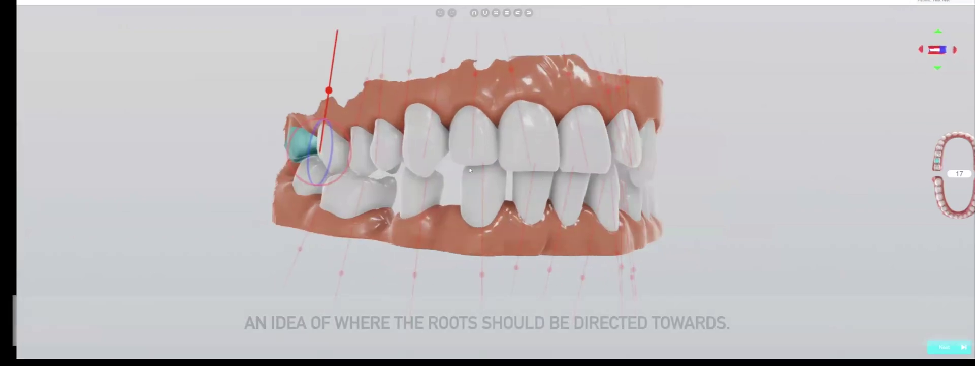
{"action": "right_click_drag", "start_coordinate": [475, 144], "coordinate": [436, 108]}
{"action": "right_click_drag", "start_coordinate": [514, 164], "coordinate": [455, 183]}
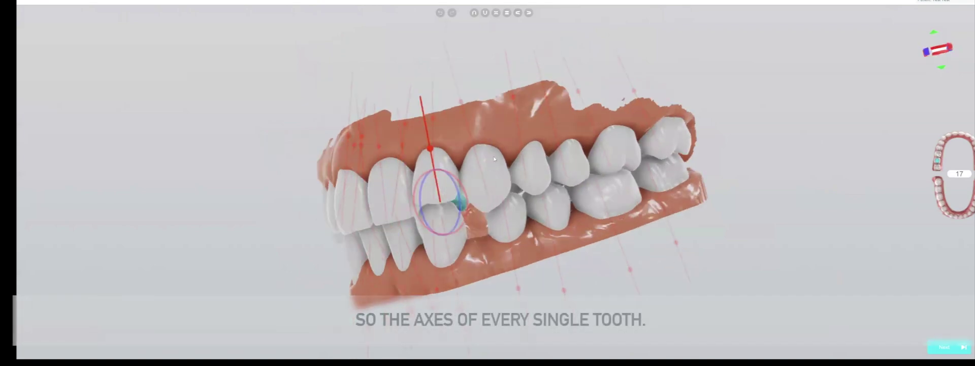
{"action": "middle_click_drag", "start_coordinate": [486, 190], "coordinate": [506, 186]}
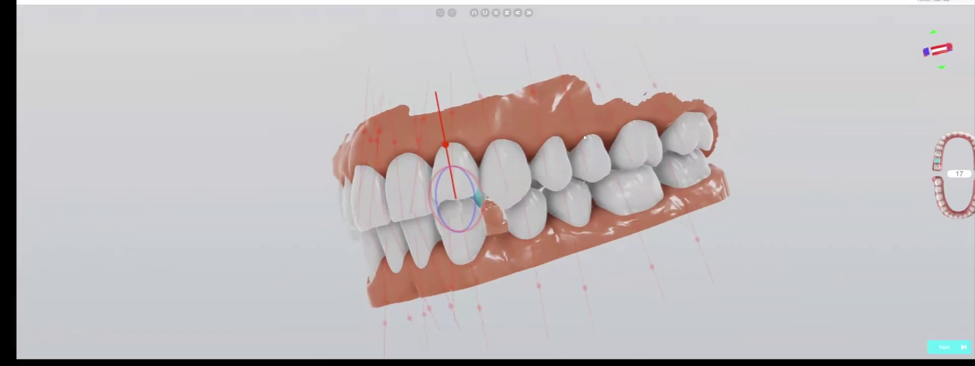
{"action": "right_click_drag", "start_coordinate": [492, 193], "coordinate": [501, 162]}
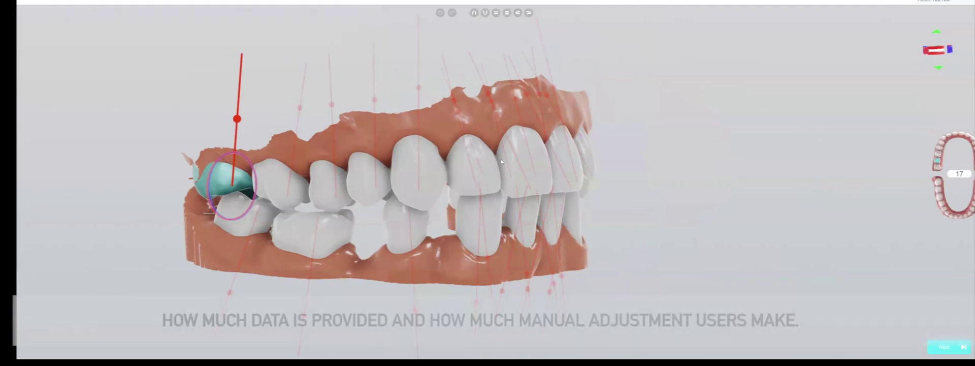
{"action": "middle_click_drag", "start_coordinate": [518, 168], "coordinate": [468, 194]}
{"action": "mouse_move", "coordinate": [469, 194]}
{"action": "left_mouse_down"}
{"action": "mouse_move", "coordinate": [381, 188]}
{"action": "mouse_move", "coordinate": [458, 200]}
{"action": "left_mouse_up"}
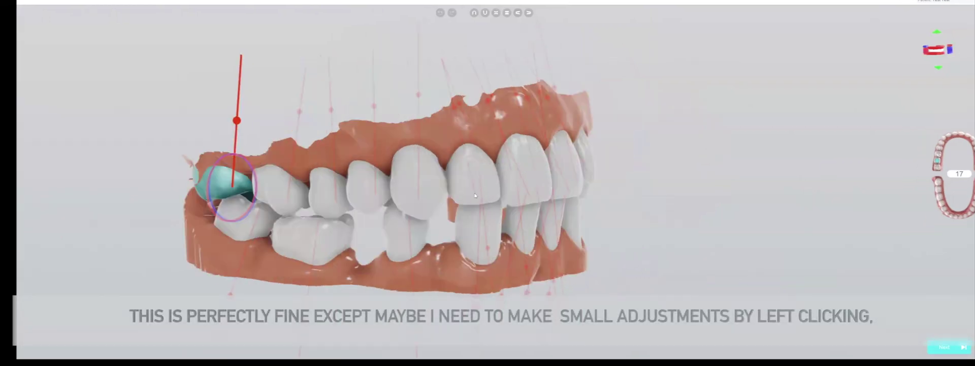
Check the long axis of upper canine 13 and slightly correct the axis direction of upper incisor 11.
{"action": "left_click", "coordinate": [474, 192]}
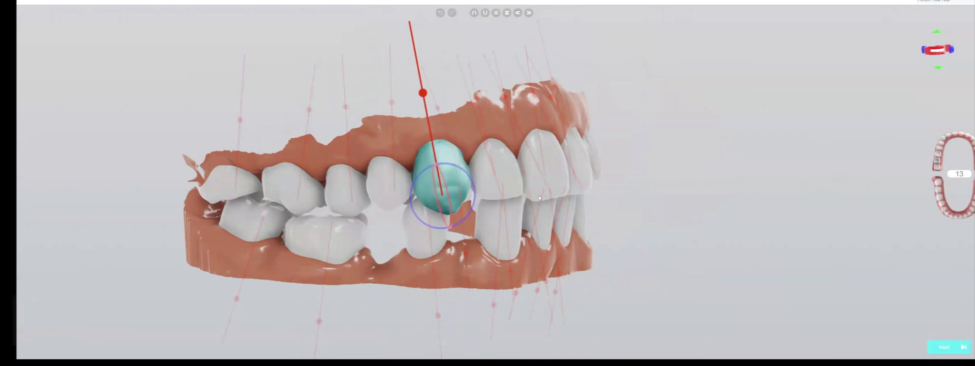
{"action": "left_click_drag", "start_coordinate": [523, 199], "coordinate": [452, 194]}
{"action": "left_click", "coordinate": [460, 174]}
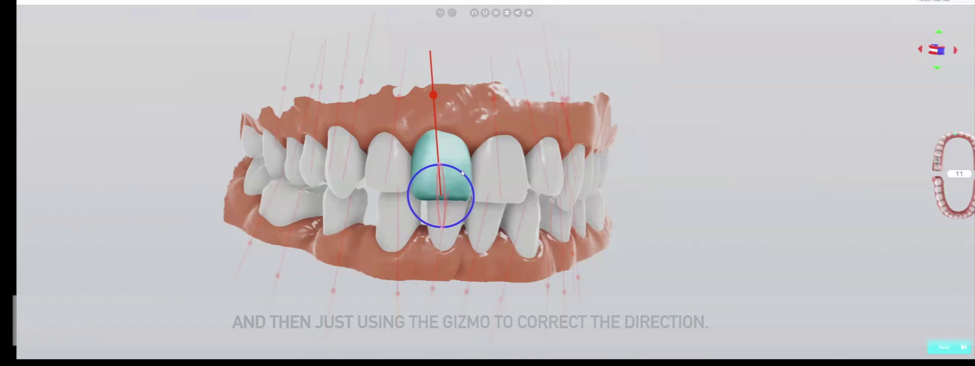
{"action": "left_click_drag", "start_coordinate": [458, 171], "coordinate": [423, 166]}
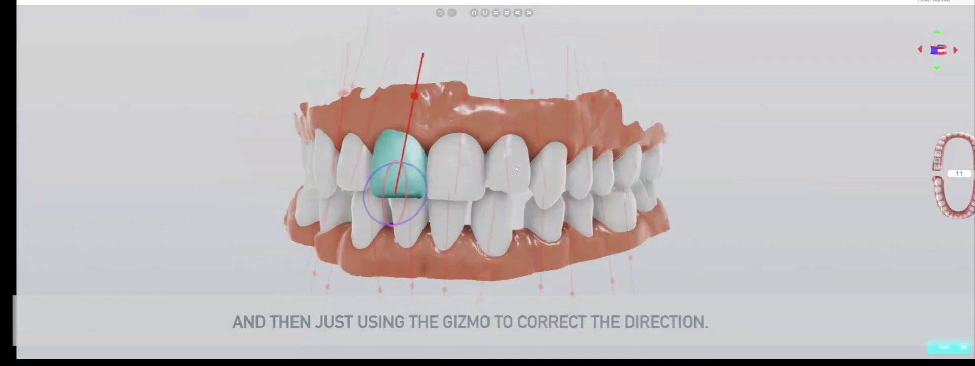
Fine-tune the long-axis direction of upper canine 23 and accept the tooth axes to proceed to the generated model.
{"action": "mouse_move", "coordinate": [517, 168]}
{"action": "left_mouse_down"}
{"action": "mouse_move", "coordinate": [470, 168]}
{"action": "mouse_move", "coordinate": [523, 173]}
{"action": "mouse_move", "coordinate": [502, 170]}
{"action": "left_mouse_up"}
{"action": "left_click", "coordinate": [497, 165]}
{"action": "mouse_move", "coordinate": [447, 162]}
{"action": "left_mouse_down"}
{"action": "mouse_move", "coordinate": [485, 148]}
{"action": "mouse_move", "coordinate": [449, 169]}
{"action": "left_mouse_up"}
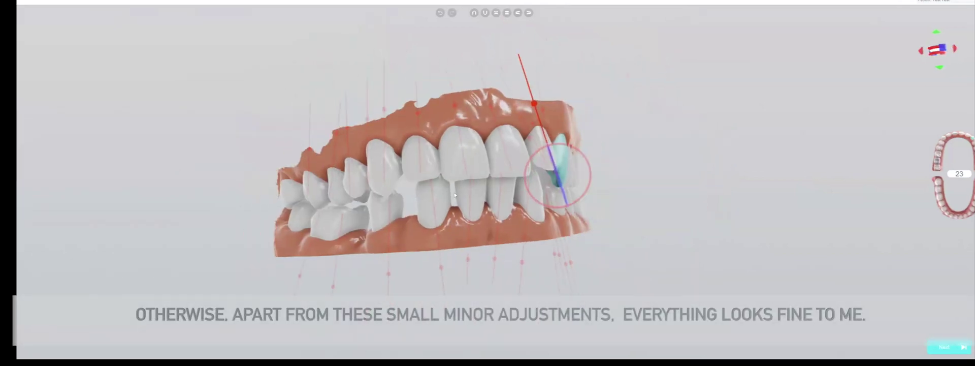
{"action": "right_click_drag", "start_coordinate": [455, 195], "coordinate": [508, 201]}
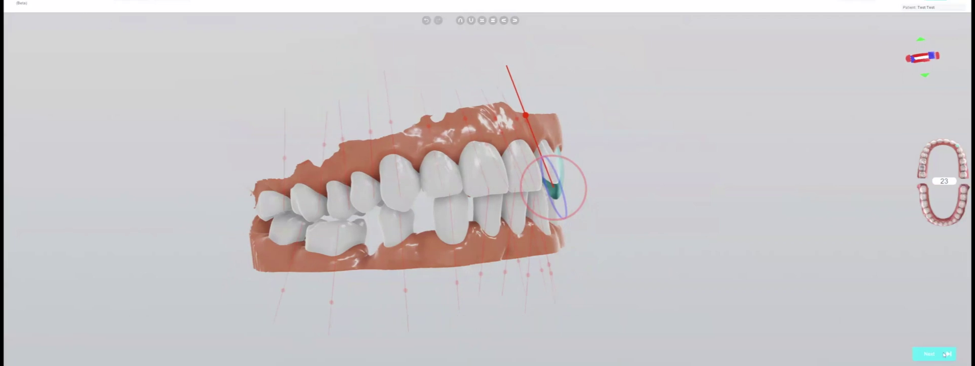
{"action": "left_click", "coordinate": [944, 354]}
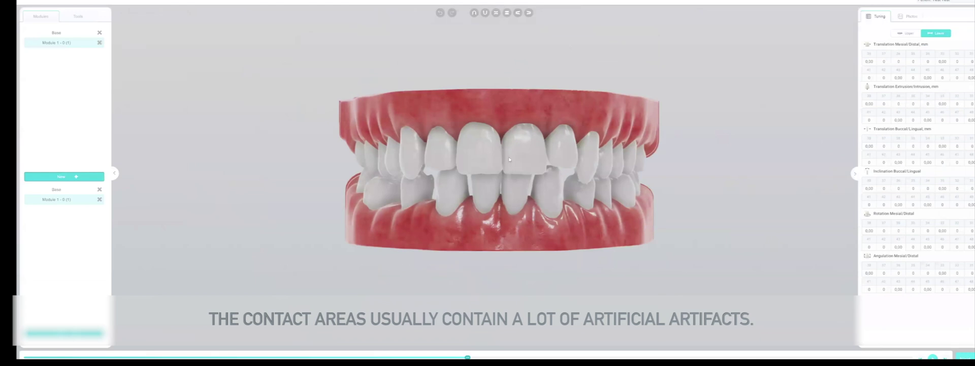
Examine the contact areas and mesh quality of the generated teeth and gums up close from the front and side.
{"action": "scroll", "coordinate": [455, 178], "scroll_direction": "up", "scroll_amount": 2}
{"action": "left_click_drag", "start_coordinate": [455, 178], "coordinate": [532, 180]}
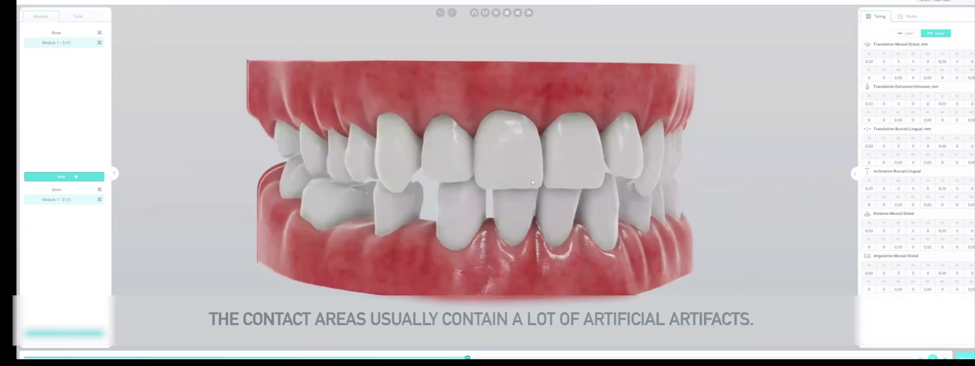
{"action": "scroll", "coordinate": [532, 182], "scroll_direction": "up", "scroll_amount": 4}
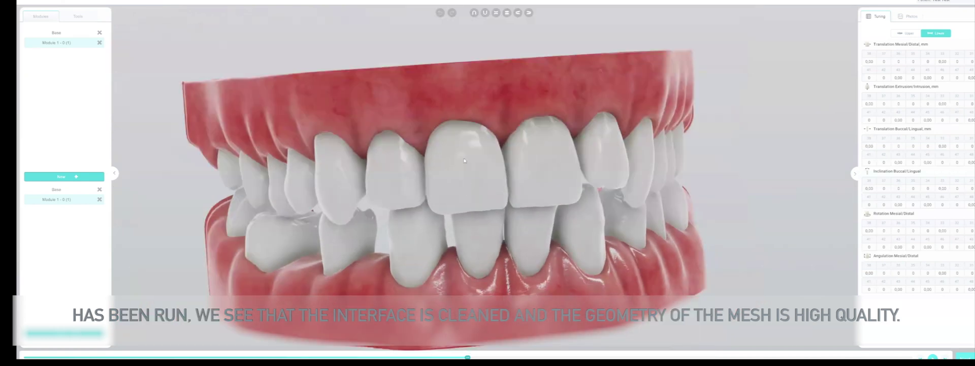
{"action": "left_click_drag", "start_coordinate": [493, 150], "coordinate": [481, 189]}
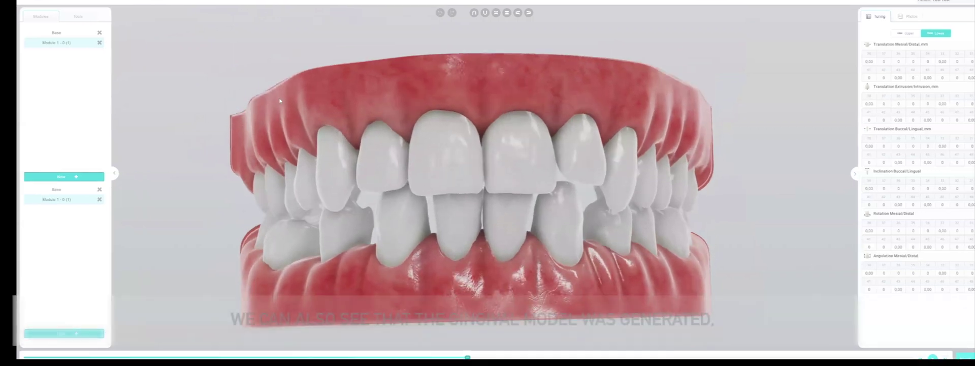